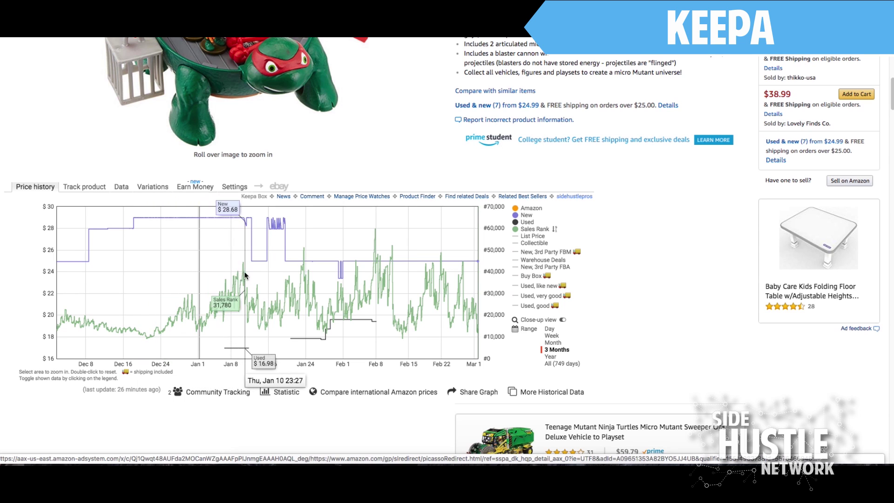
# Extend the price history range to Year and then All, and zoom in on about October 2017 to May 2018
pyautogui.click(553, 357)
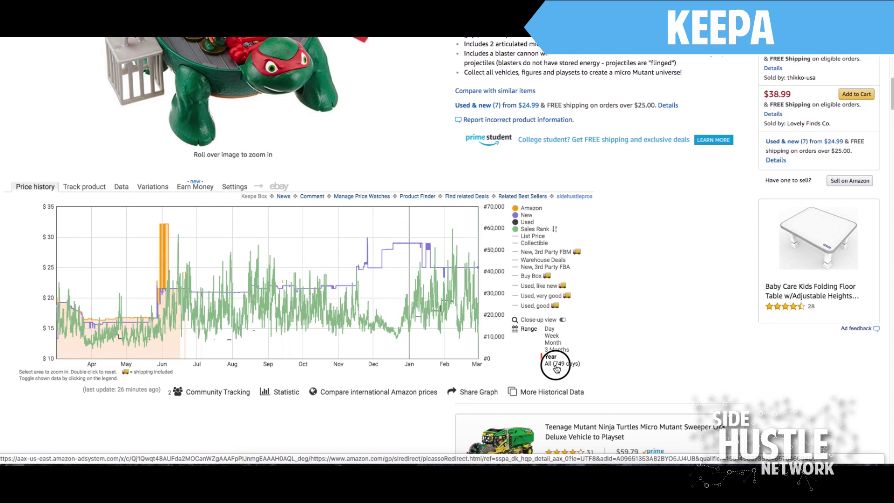
pyautogui.click(556, 366)
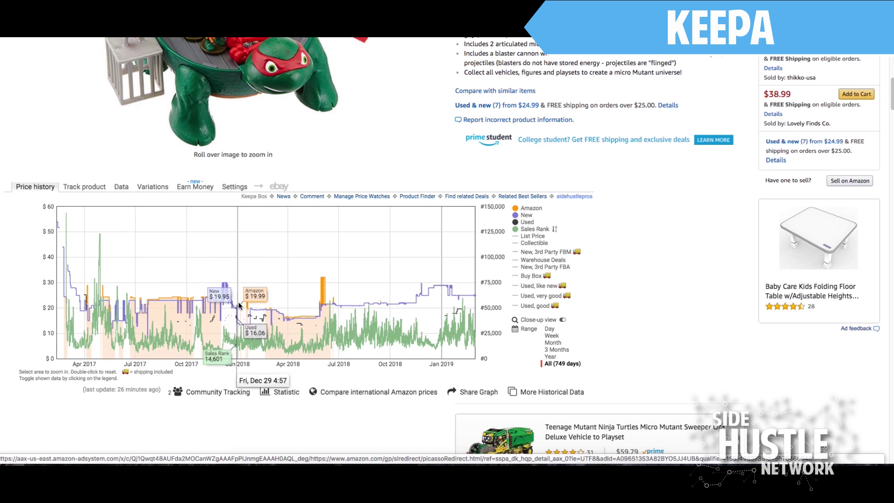
pyautogui.moveTo(182, 280); pyautogui.dragTo(310, 305)
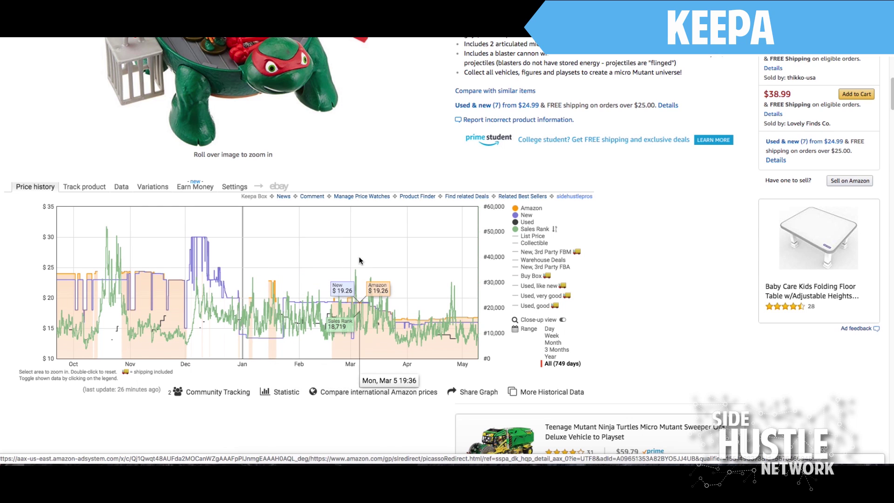
# Add the Buy Box price to the chart and examine how it develops around December 2017
pyautogui.moveTo(527, 279)
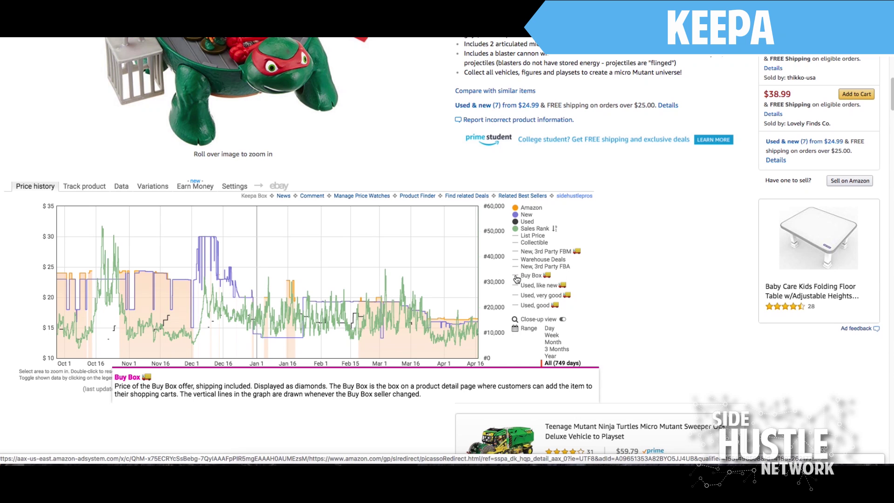
pyautogui.click(516, 278)
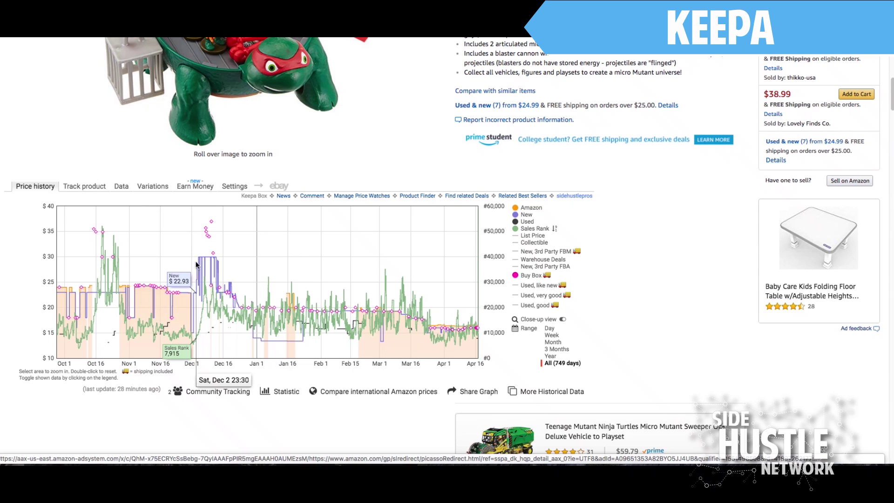
pyautogui.scroll(3, 200, 260)
pyautogui.moveTo(245, 205)
pyautogui.scroll(-3, 199, 324)
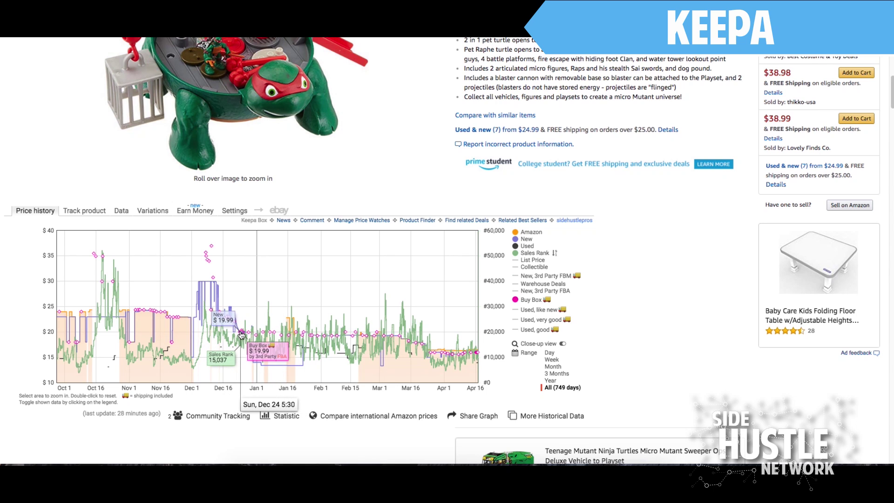
pyautogui.scroll(-1, 238, 328)
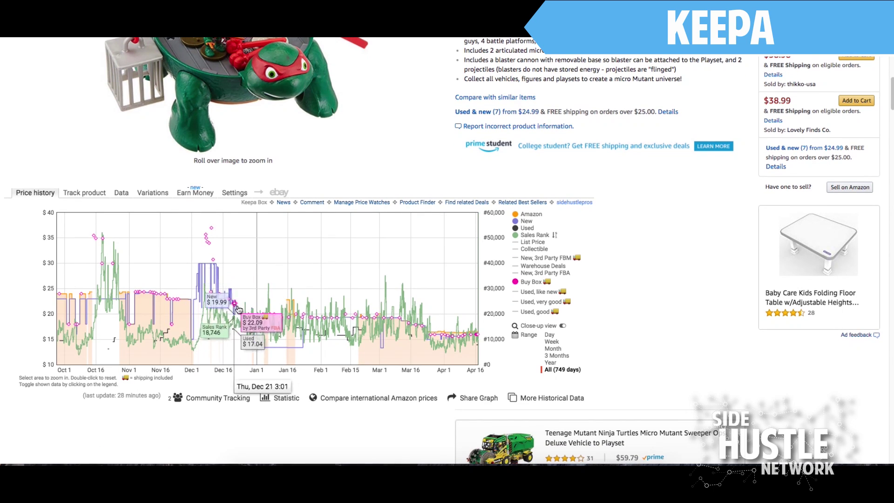
pyautogui.scroll(-1, 241, 313)
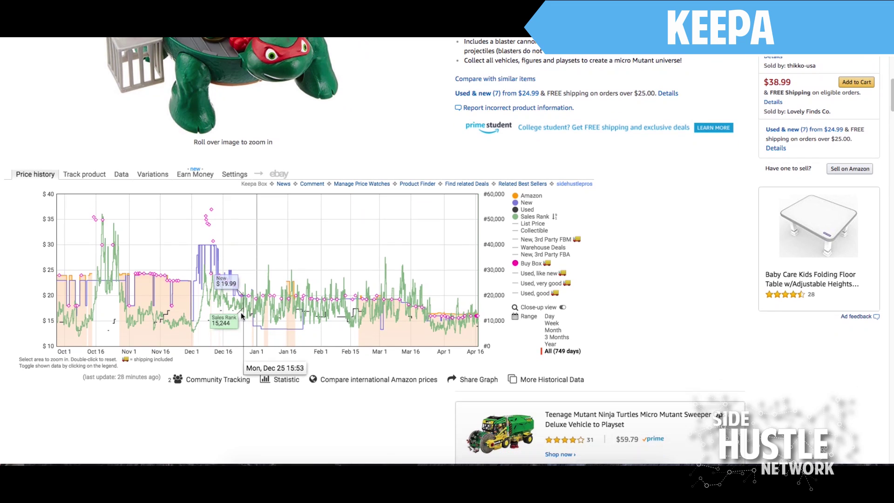
pyautogui.scroll(-1, 241, 312)
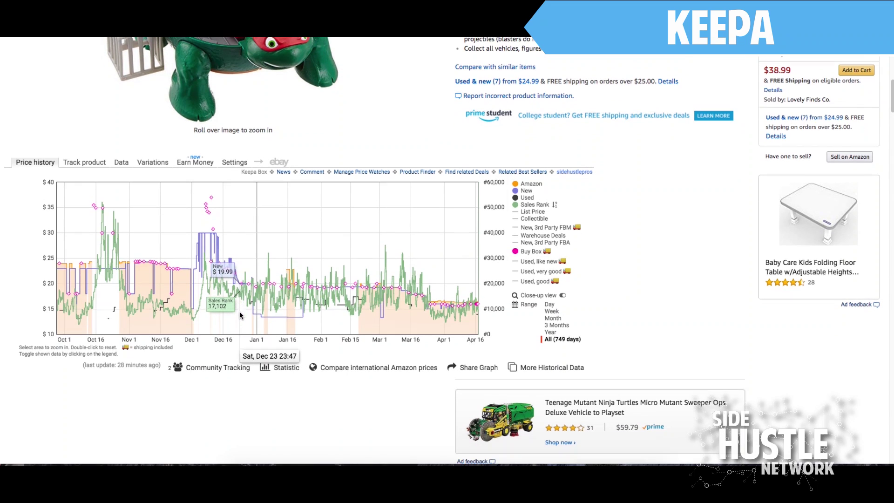
# Show the full price history with New, 3rd Party FBA prices and zoom in on about November 2017 to April 2018
pyautogui.click(561, 368)
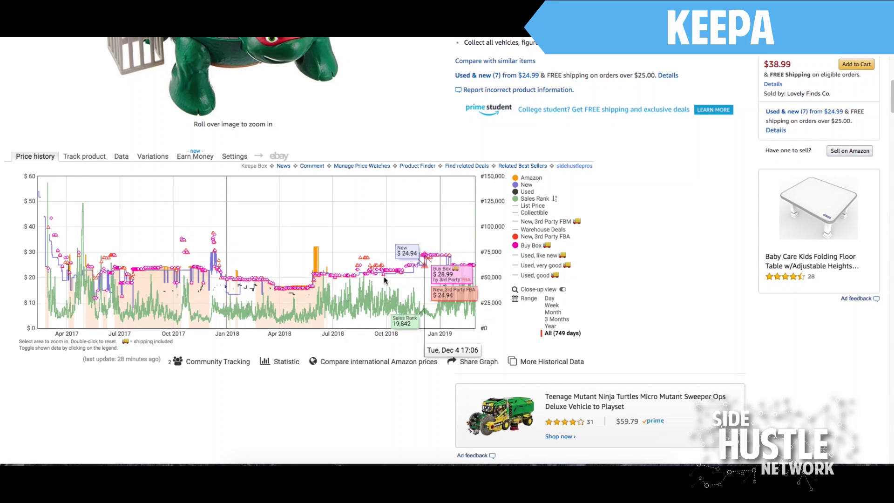
pyautogui.moveTo(521, 239)
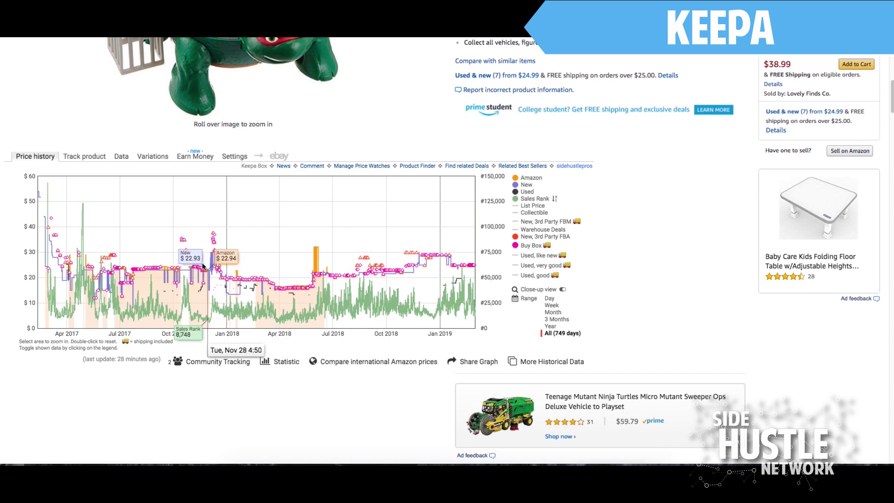
pyautogui.moveTo(190, 252); pyautogui.dragTo(283, 270)
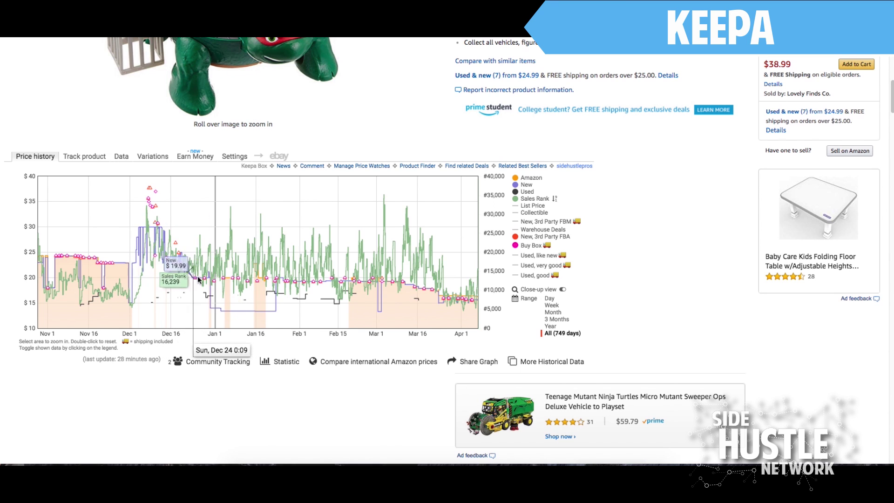
# Display the additional historical data with offer counts and reset the range to All (749 days)
pyautogui.click(548, 366)
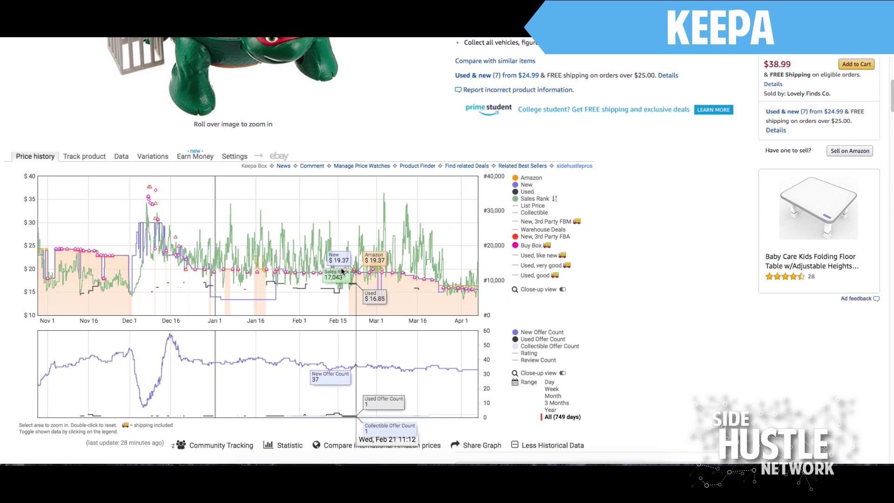
pyautogui.click(556, 418)
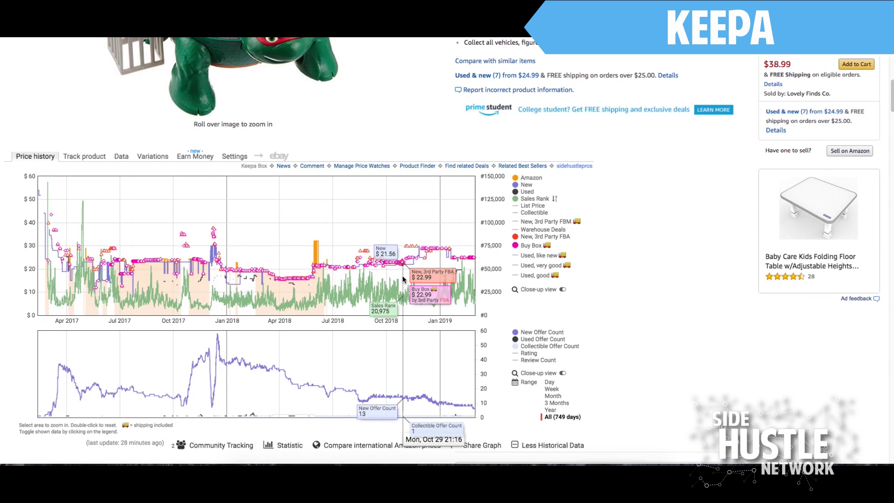
# Try out the used-condition price series on the chart, including Used, very good, and hide them again
pyautogui.click(516, 265)
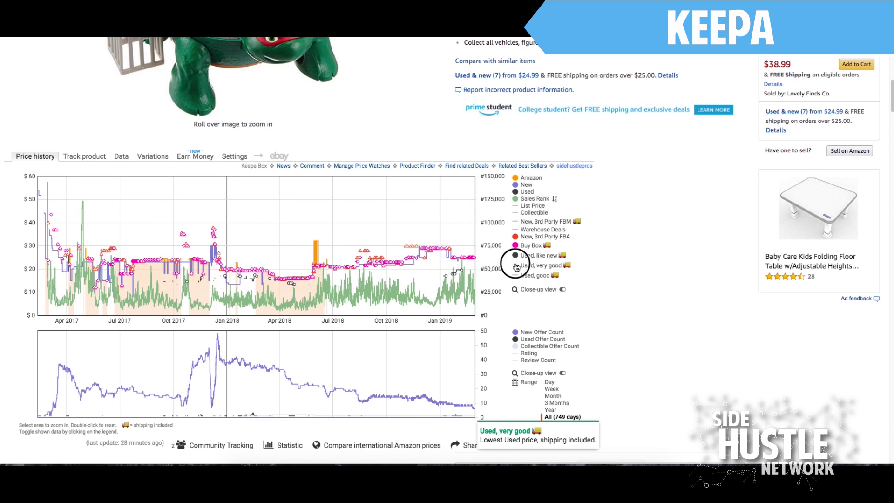
pyautogui.click(515, 265)
pyautogui.click(517, 265)
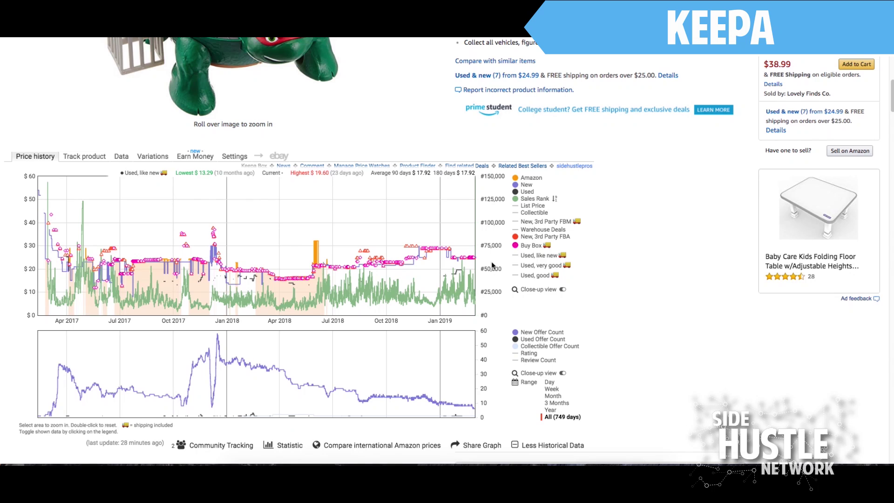
# Show the New, 3rd Party FBM prices on the chart for inspection and hide them again
pyautogui.moveTo(514, 240)
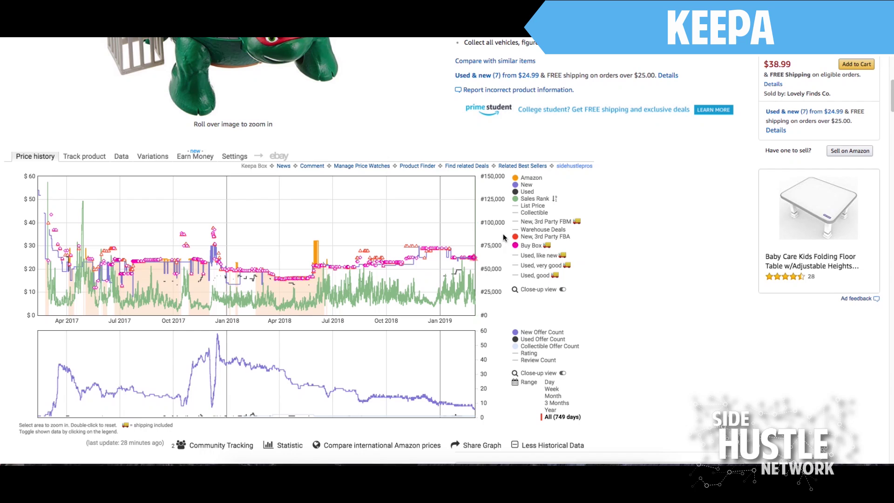
pyautogui.moveTo(514, 222)
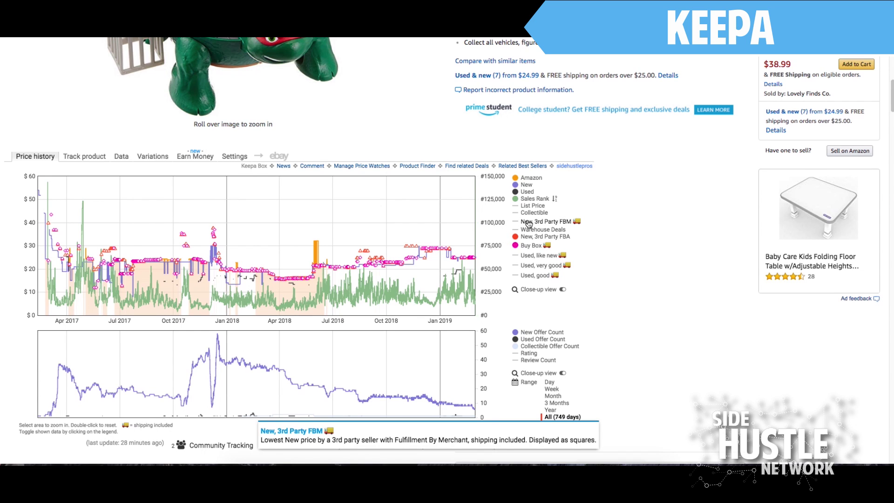
pyautogui.click(543, 223)
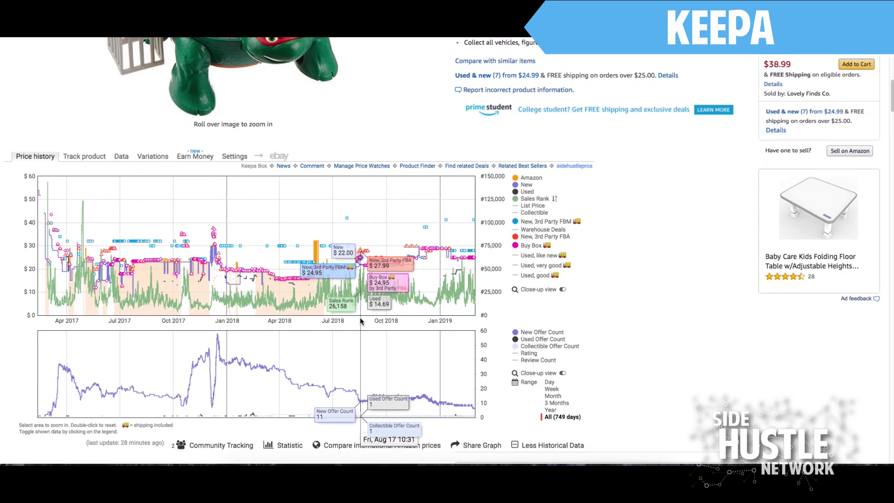
pyautogui.click(518, 222)
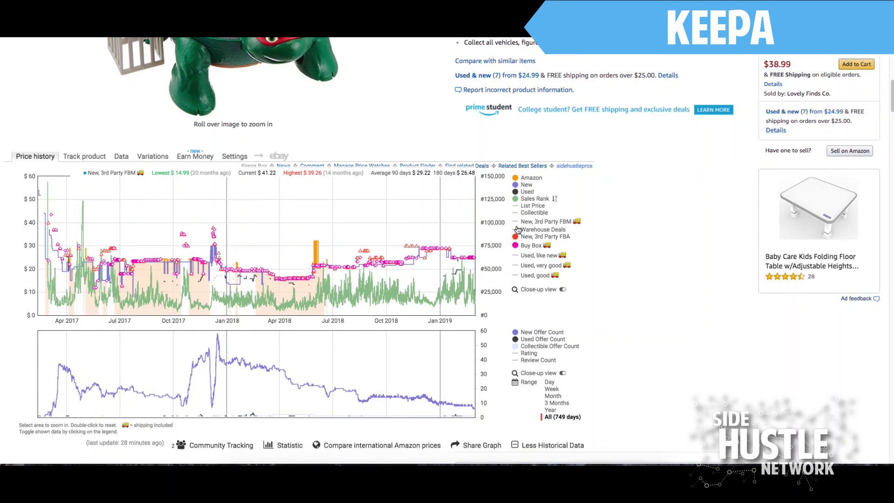
# Hide the Used and New price series and toggle New, 3rd Party FBA off and back on
pyautogui.click(515, 193)
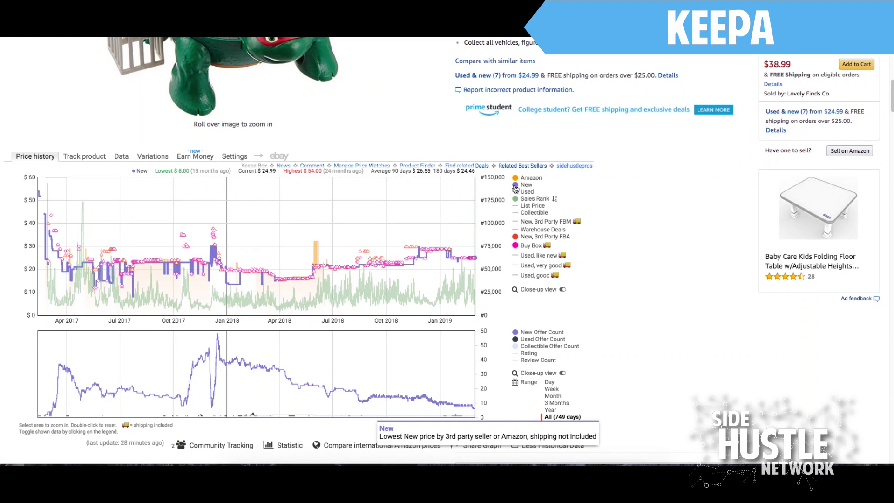
pyautogui.click(515, 187)
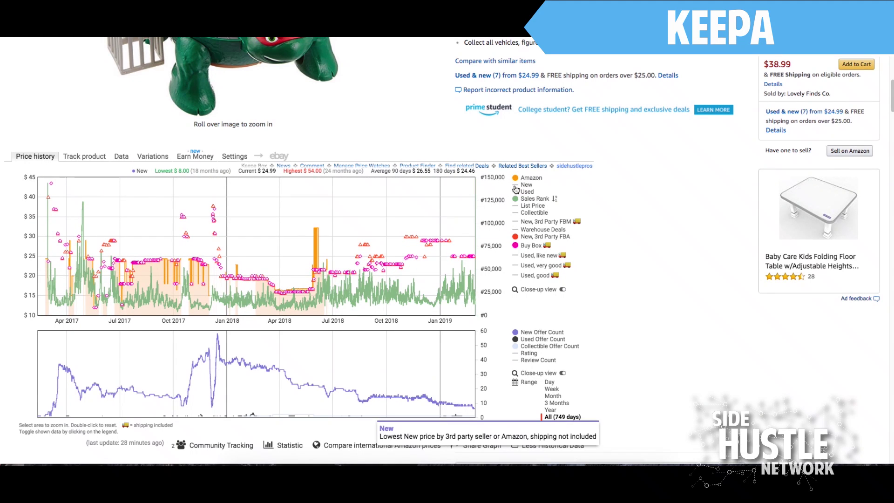
pyautogui.click(515, 187)
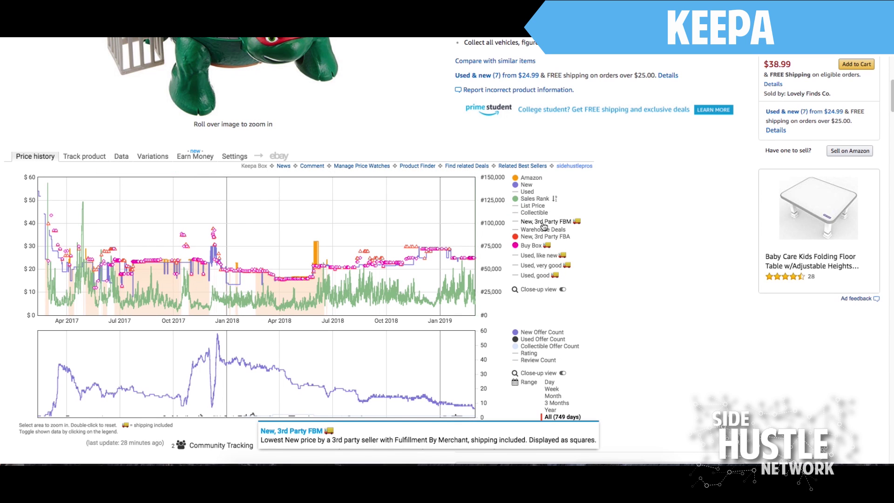
pyautogui.click(516, 187)
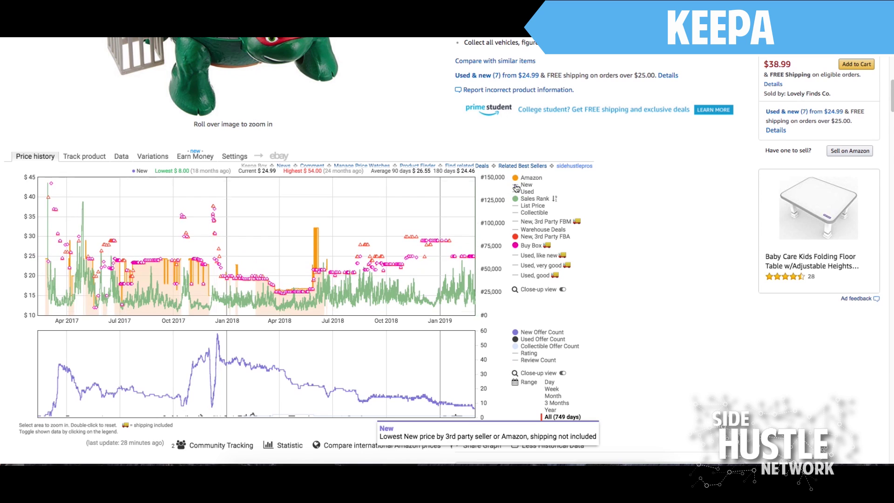
pyautogui.click(516, 238)
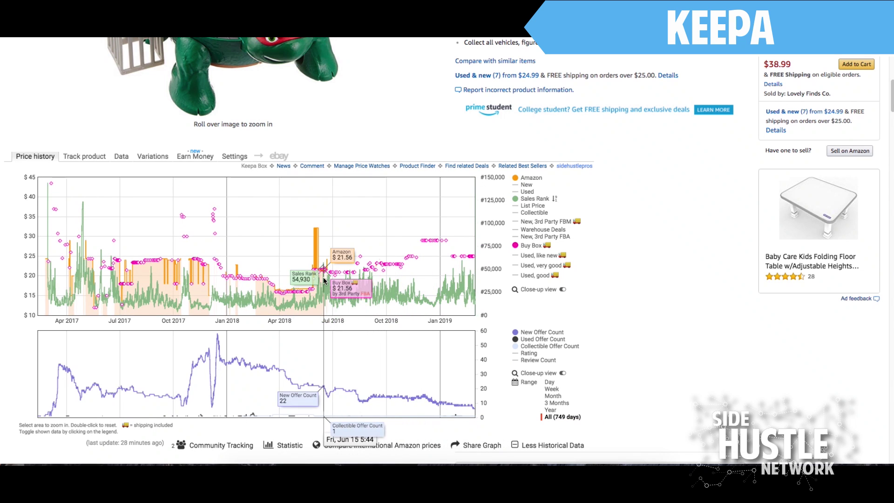
pyautogui.click(517, 239)
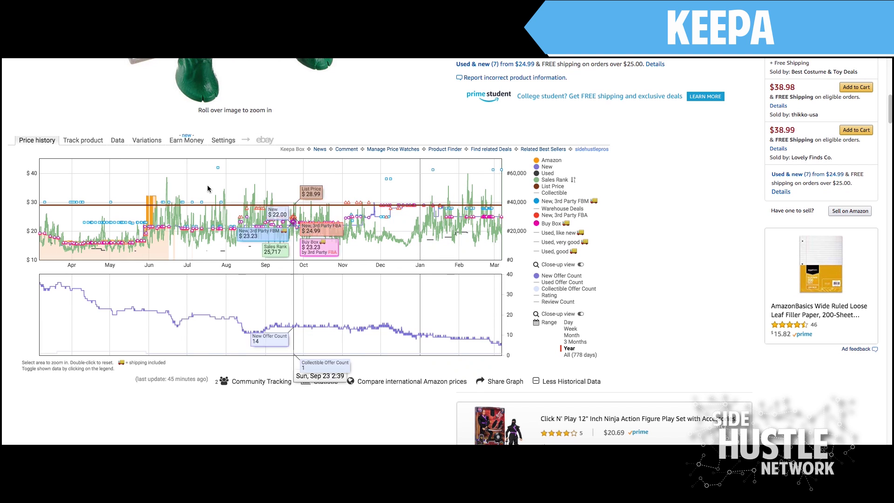
# Open the product's Keepa data and review its details together with the current and average values
pyautogui.click(119, 140)
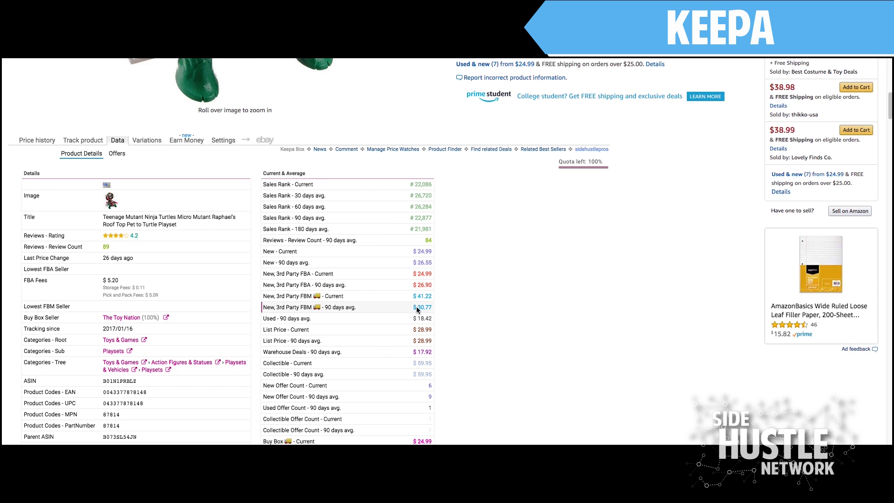
pyautogui.scroll(-1, 287, 280)
pyautogui.scroll(-5, 286, 278)
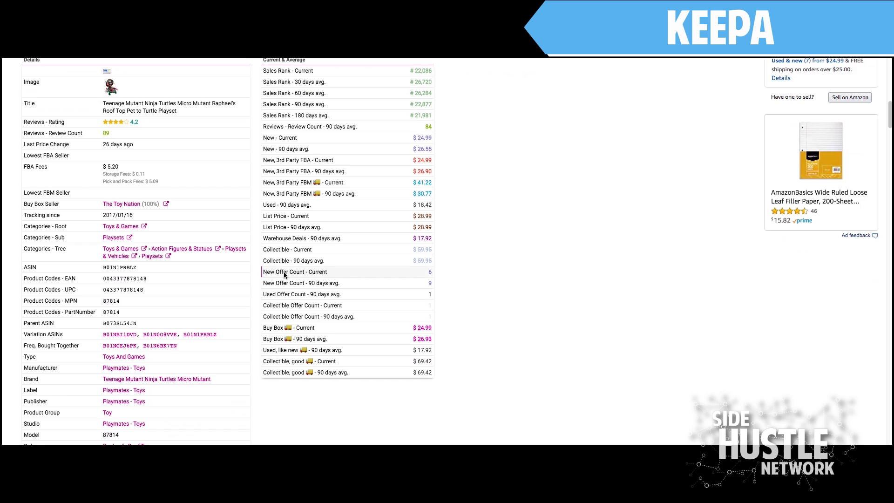
pyautogui.scroll(-3, 285, 275)
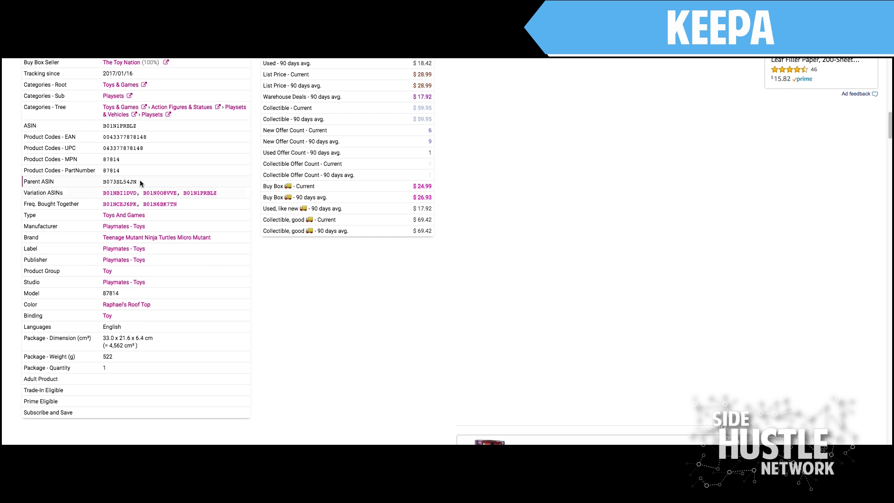
pyautogui.scroll(5, 178, 292)
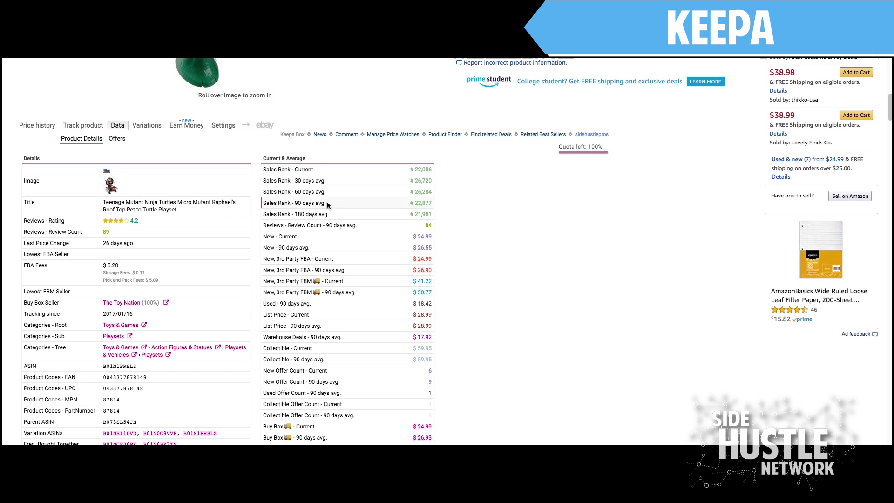
# Return to the price history chart and look at its Statistic overview
pyautogui.click(35, 126)
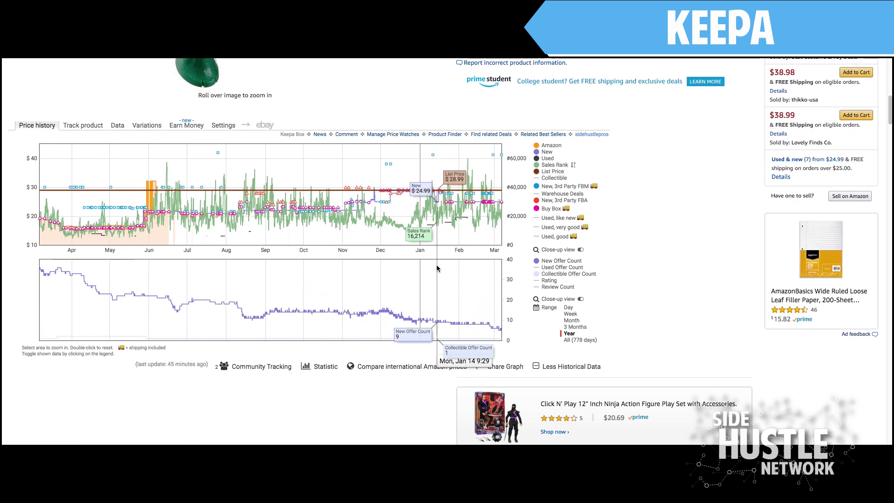
pyautogui.scroll(-1, 372, 275)
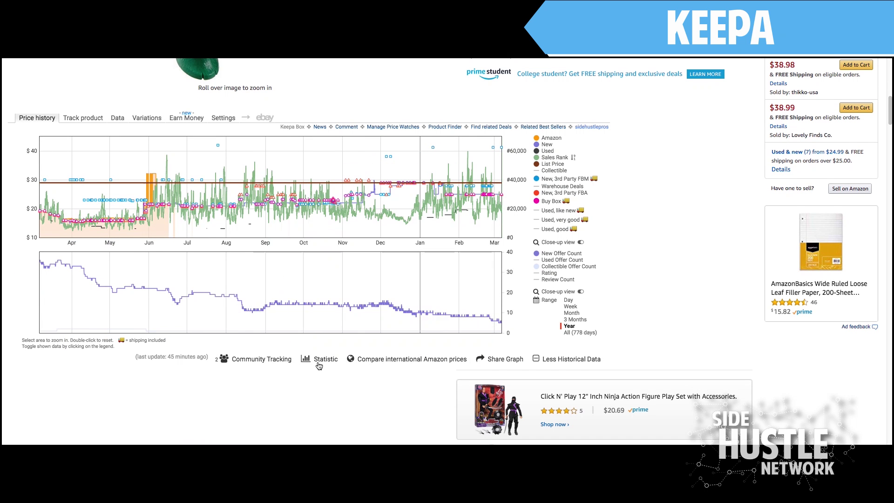
pyautogui.moveTo(324, 363)
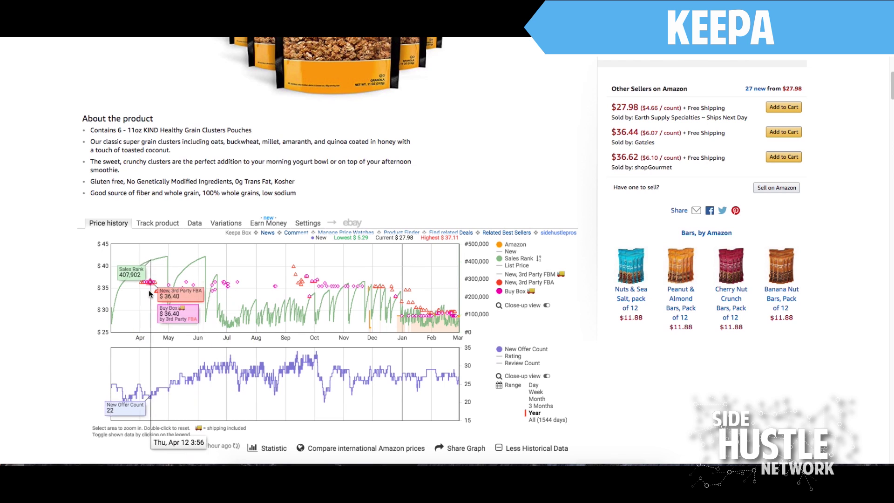
# Zoom the granola product's history chart in on about March to July and examine its sales rank
pyautogui.moveTo(116, 300); pyautogui.dragTo(255, 314)
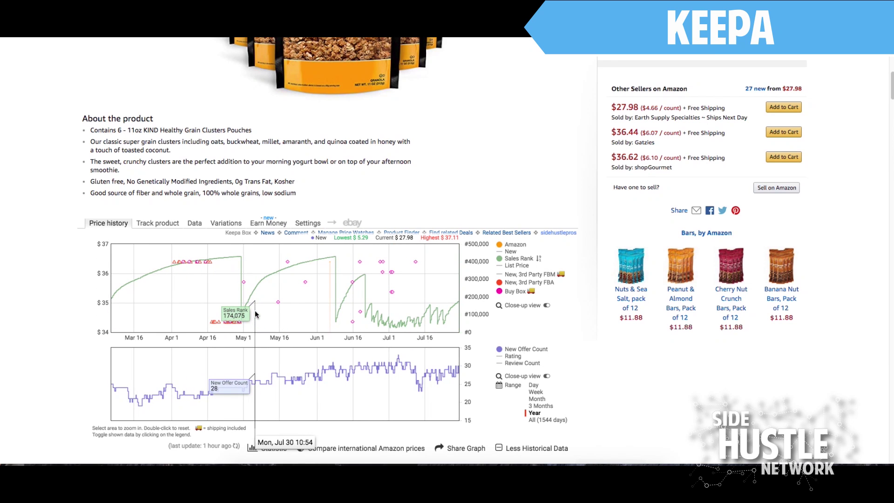
pyautogui.scroll(5, 255, 314)
pyautogui.scroll(-3, 492, 328)
pyautogui.scroll(-3, 491, 327)
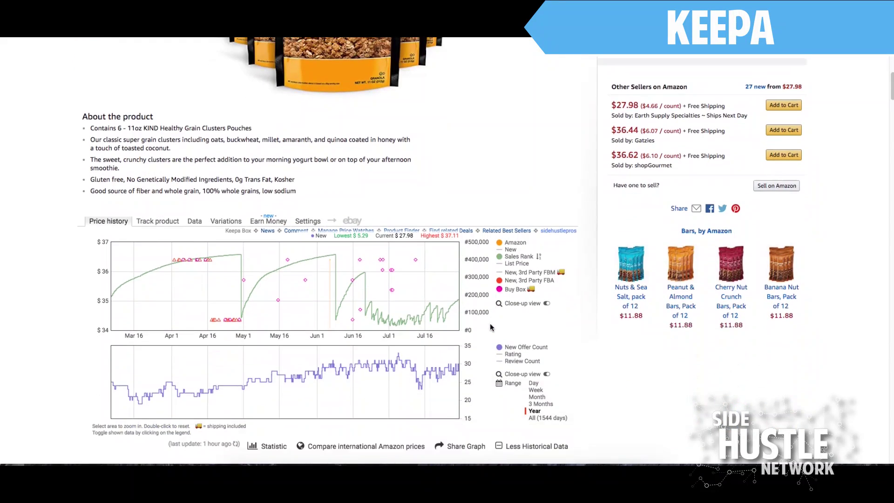